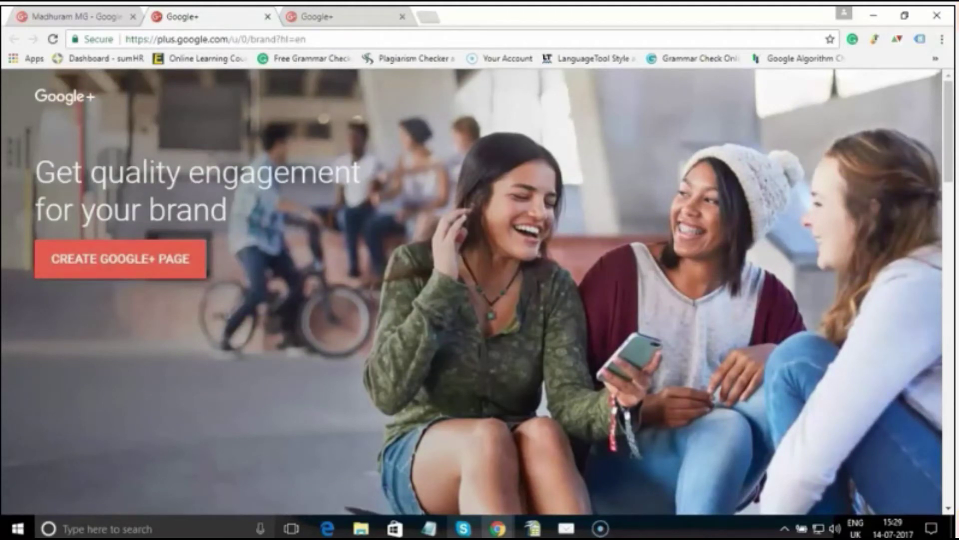
Step: Create a new Google+ page as a Brand Account named 'example1' from the suggested name 'example'
left_click(119, 259)
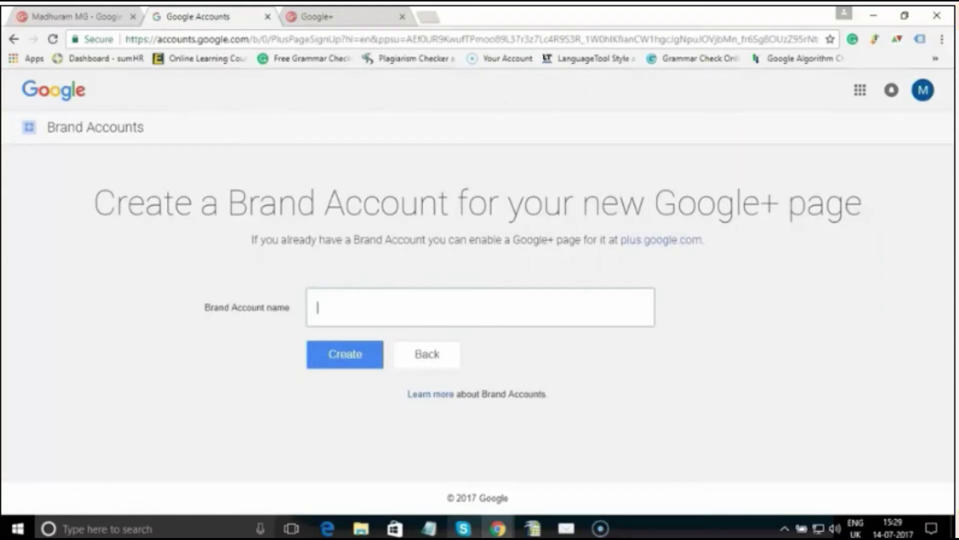
type("ex")
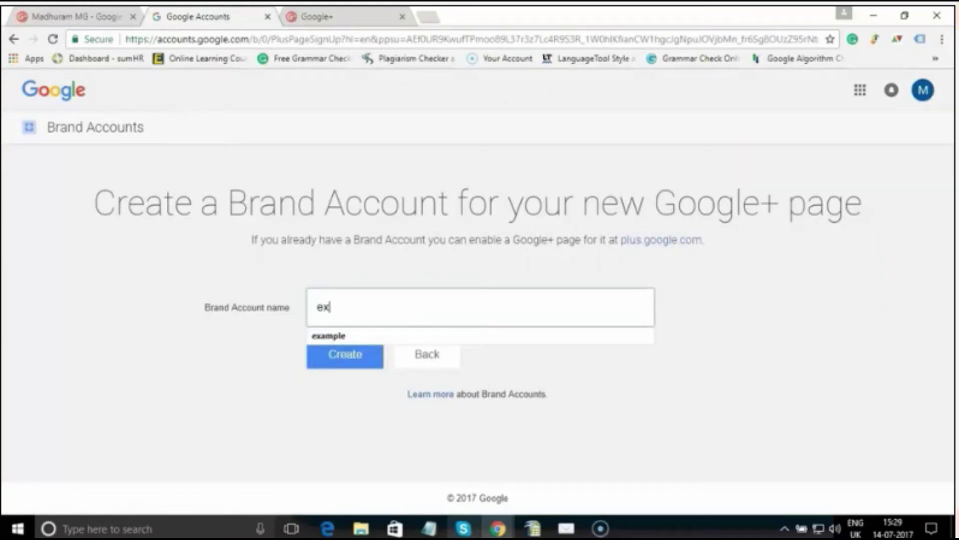
type("a")
key("Down")
key("Return")
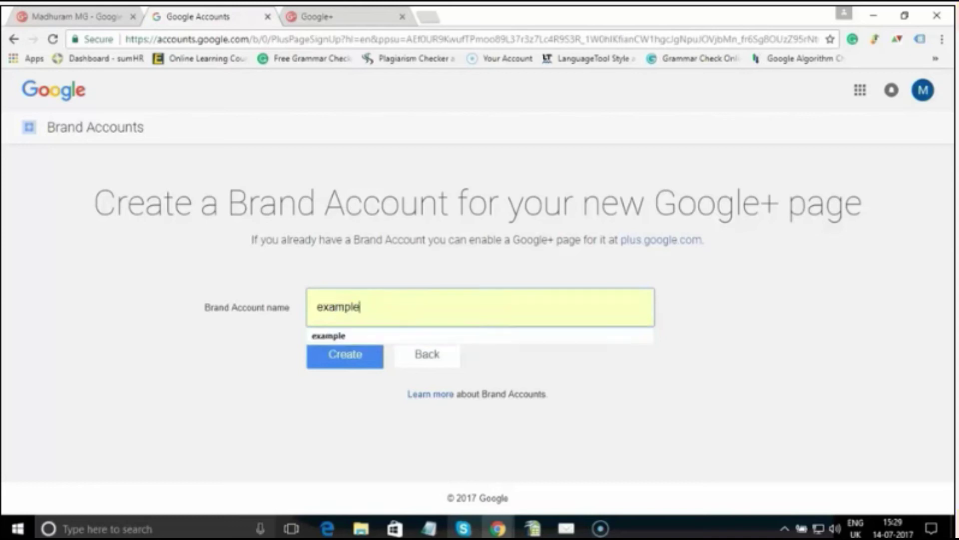
type("1")
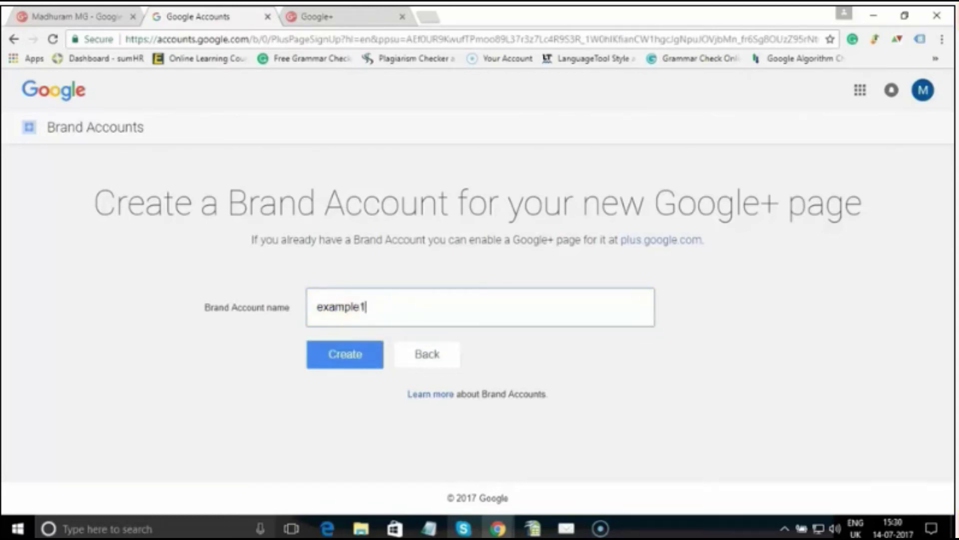
key("Tab")
key("Return")
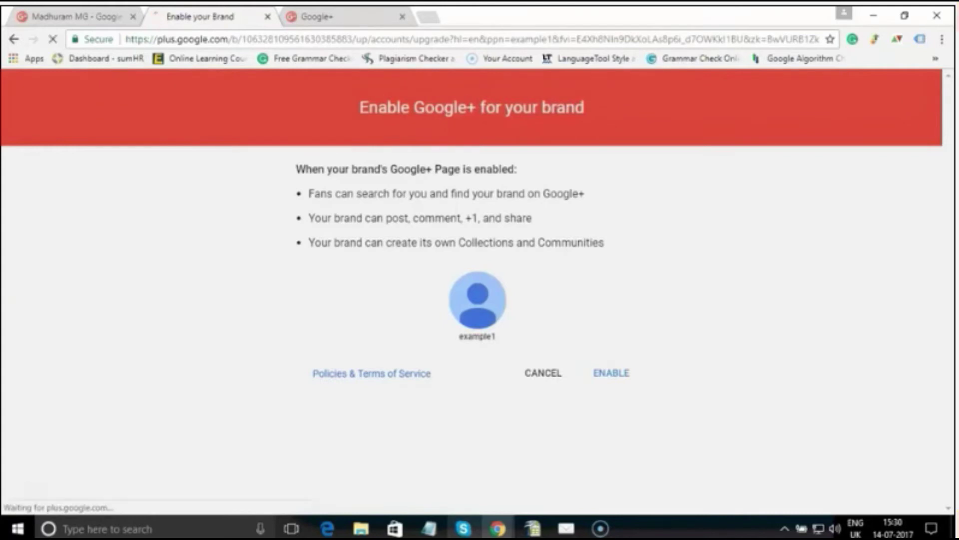
Step: Confirm enabling Google+ for the example1 brand
left_click(611, 373)
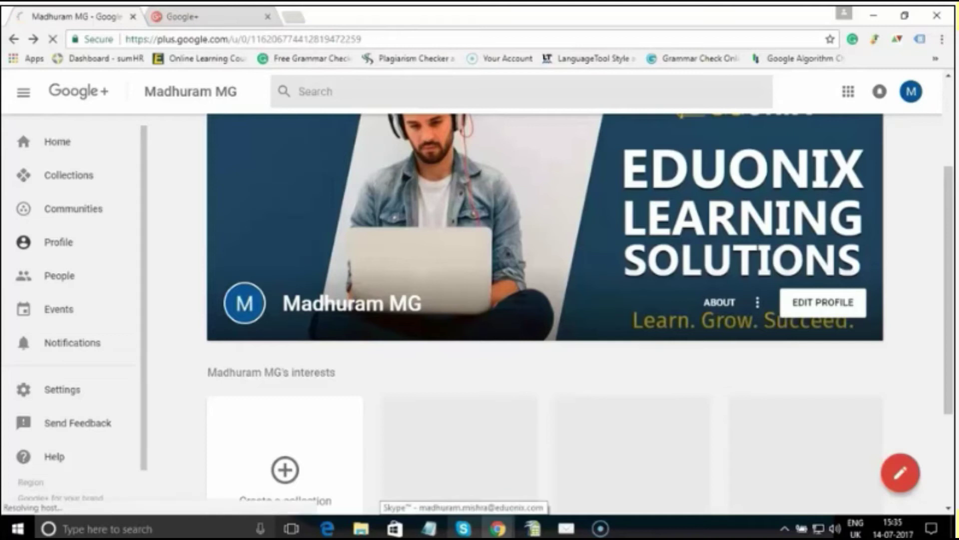
Step: Switch to the example1 brand account and open its account management page
left_click(910, 91)
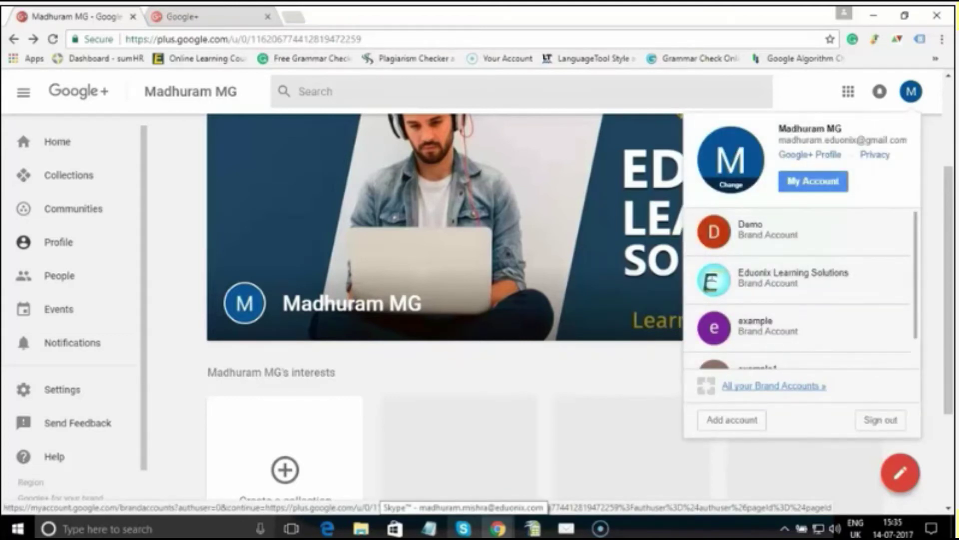
left_click(774, 385)
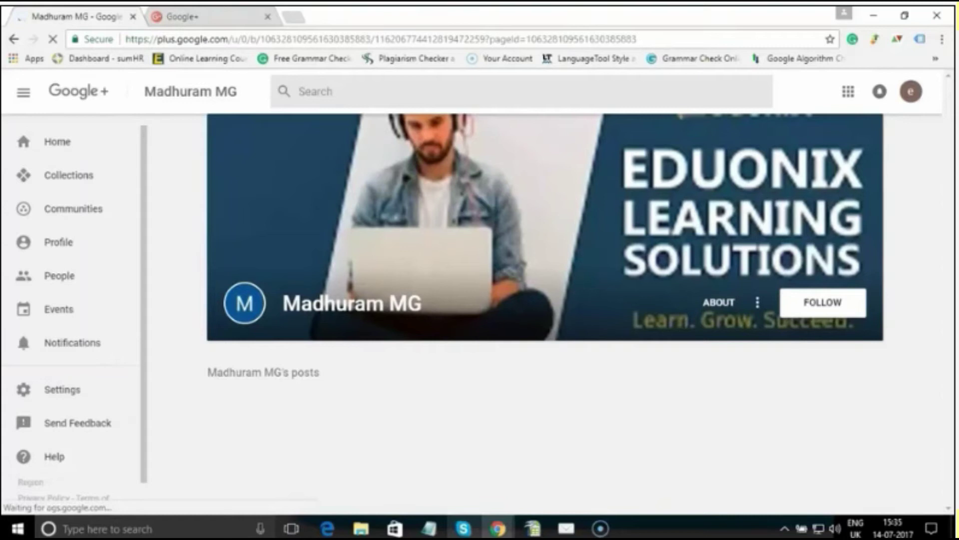
left_click(910, 91)
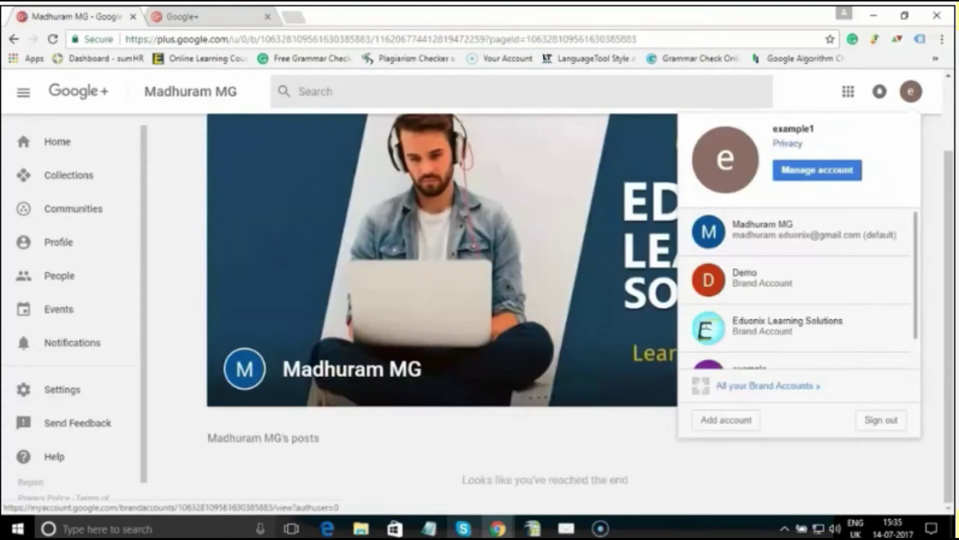
left_click(765, 385)
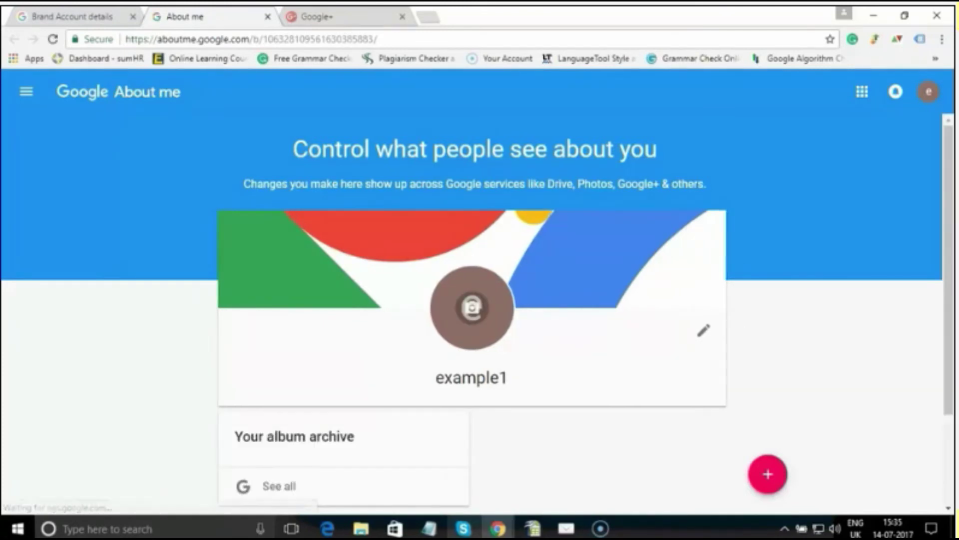
scroll(480, 299, "down", 2)
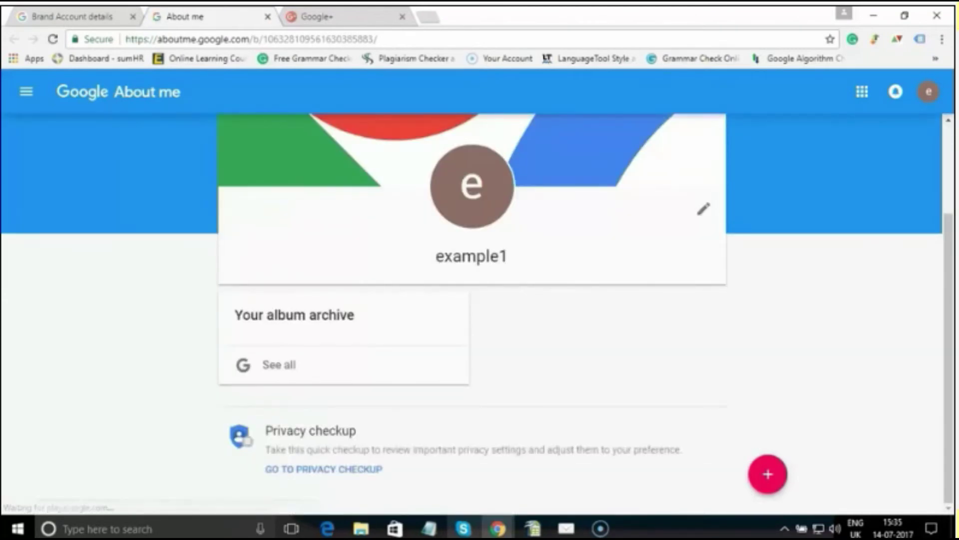
left_click(768, 473)
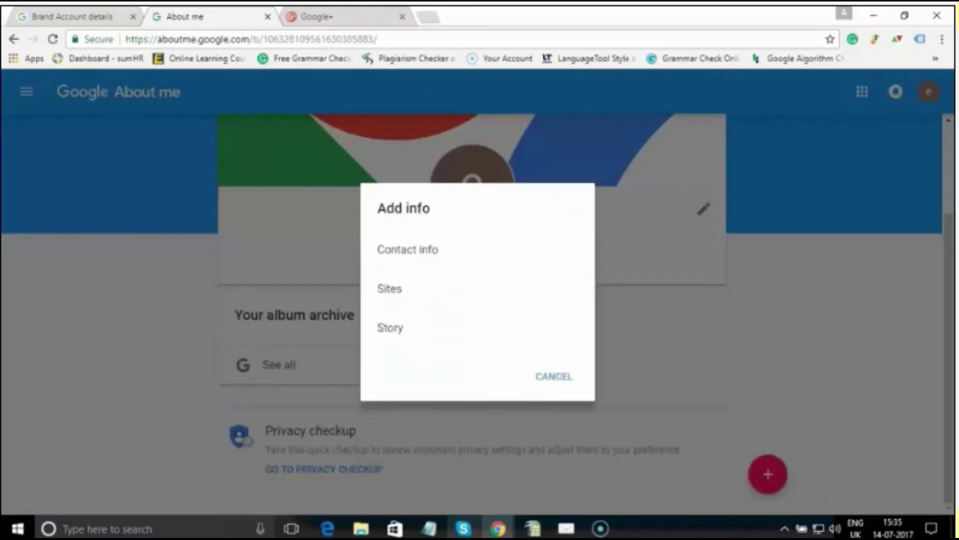
left_click(408, 249)
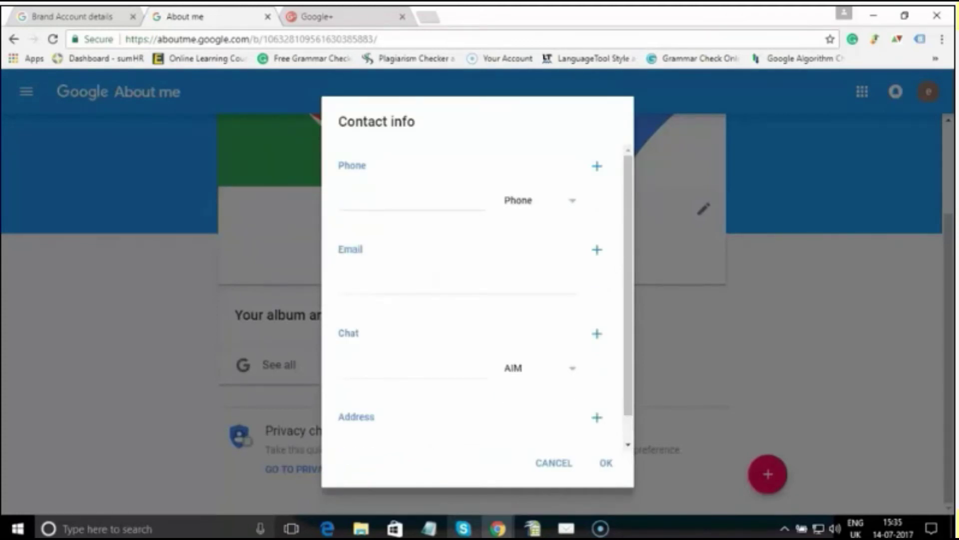
scroll(480, 301, "down", 1)
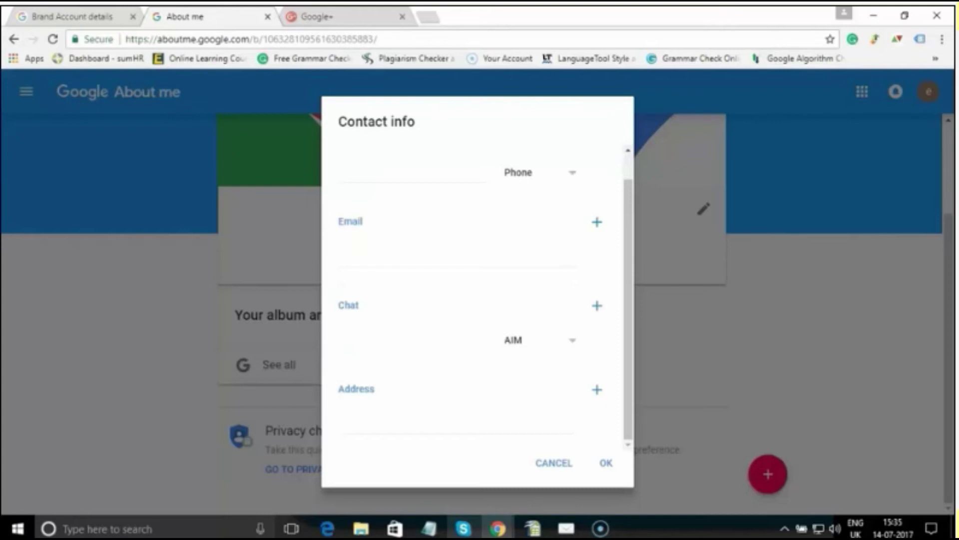
left_click(606, 462)
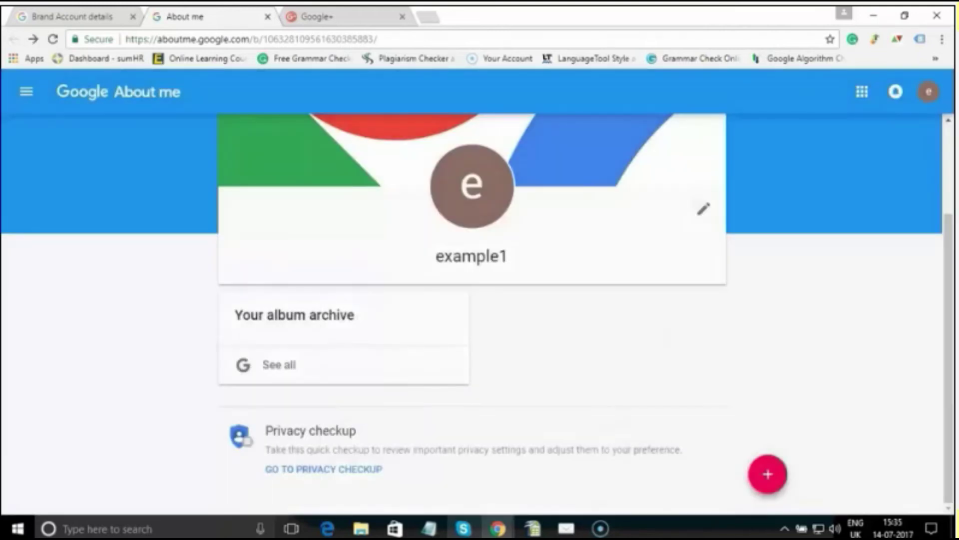
left_click(767, 474)
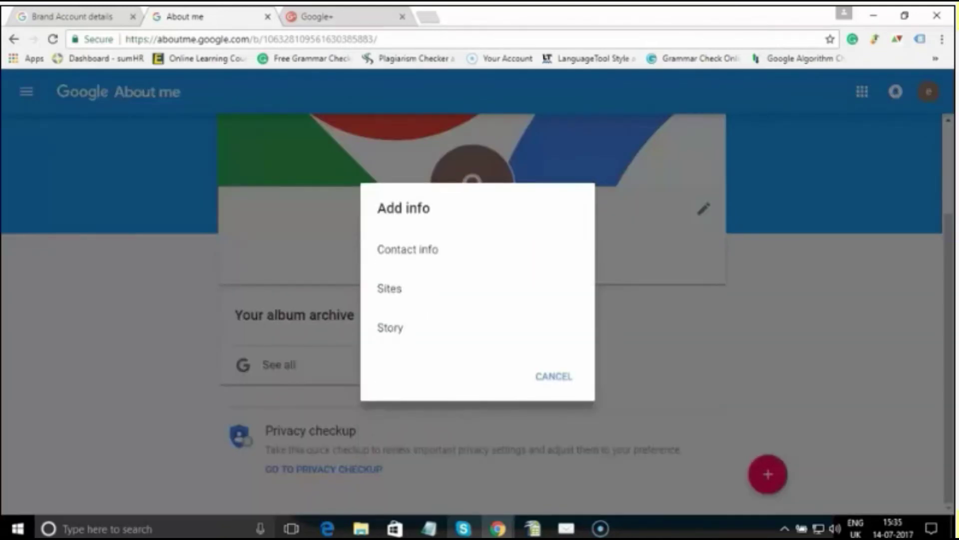
left_click(420, 288)
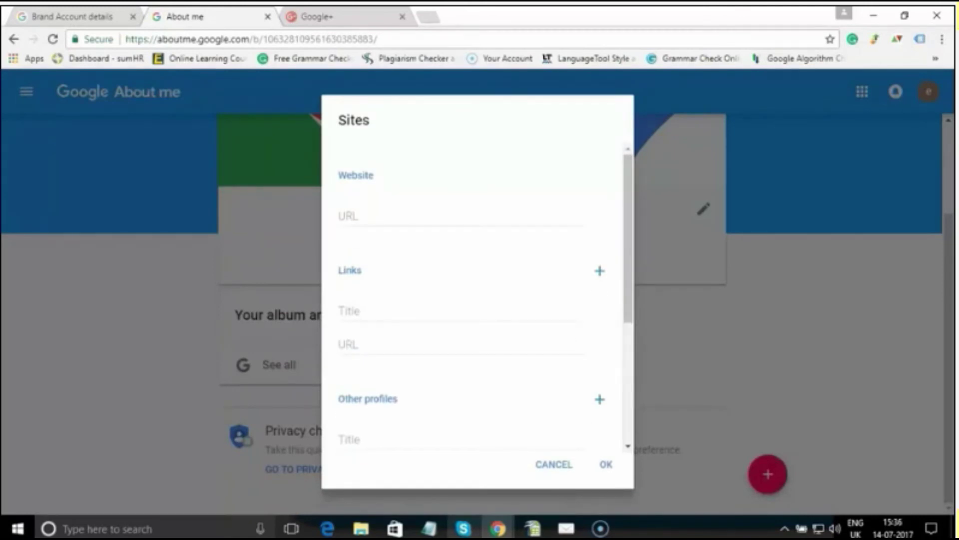
scroll(481, 301, "down", 5)
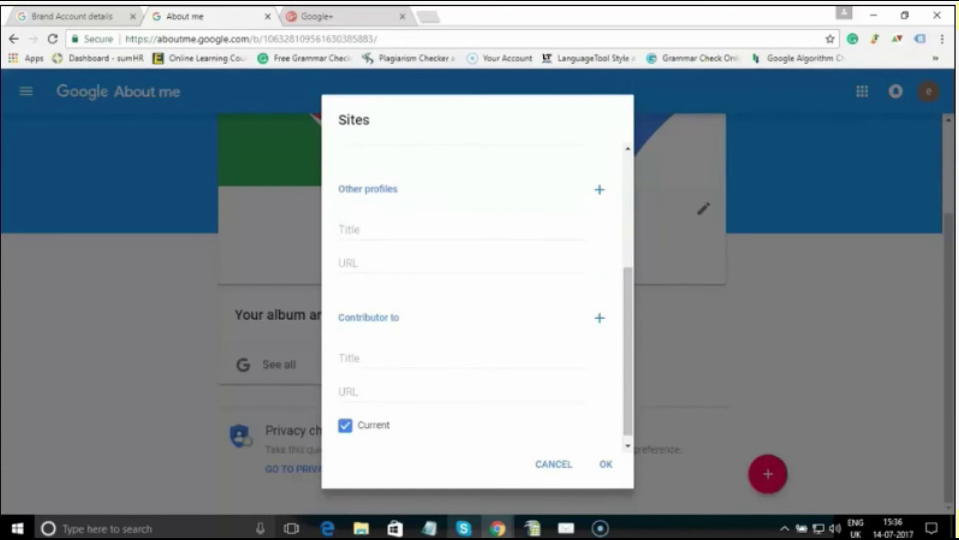
left_click(554, 464)
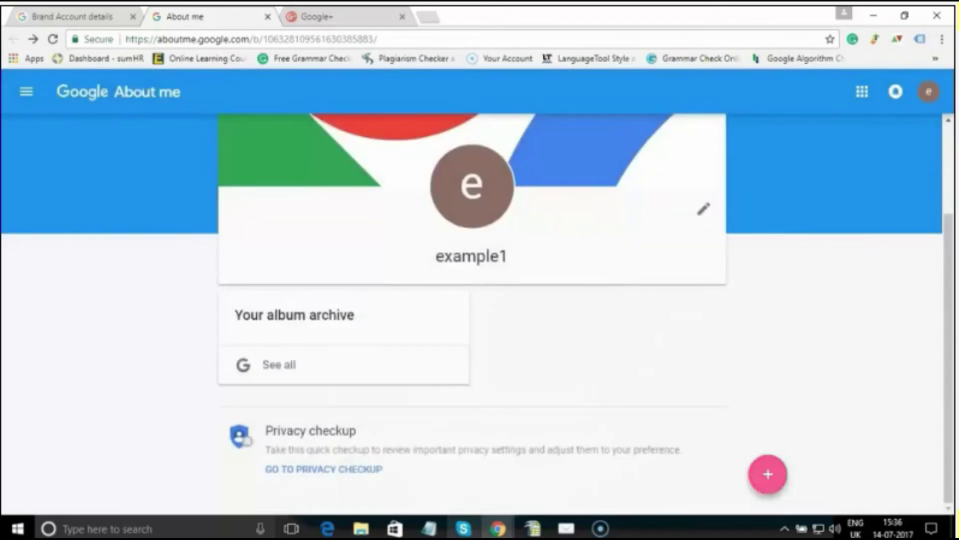
Step: Open the Story tagline form, close it unchanged, and return to the Brand Account details tab
left_click(768, 474)
left_click(389, 328)
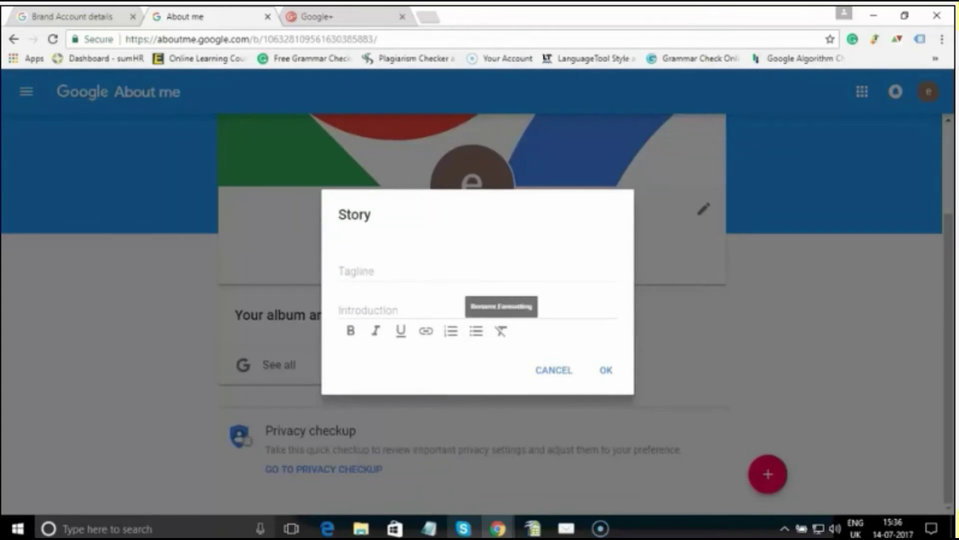
left_click(605, 370)
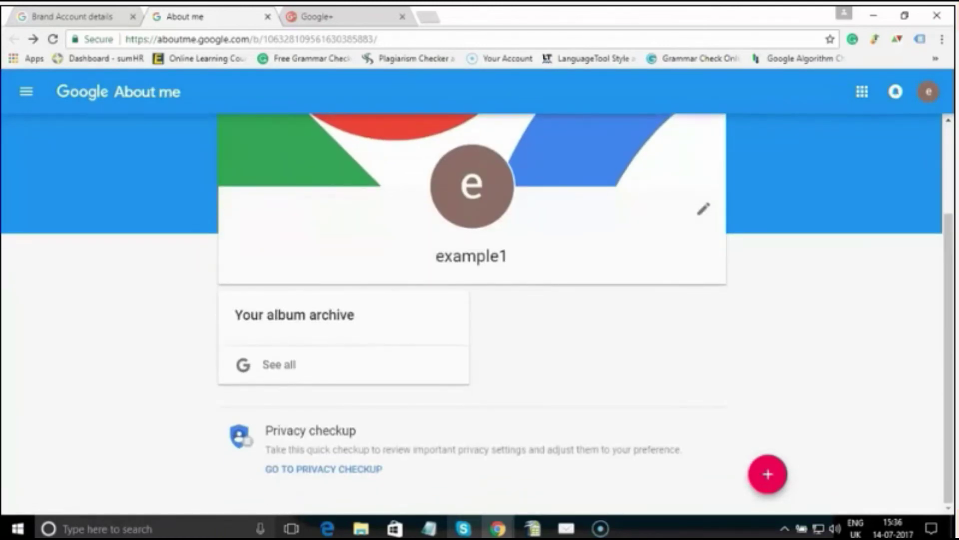
scroll(473, 300, "up", 3)
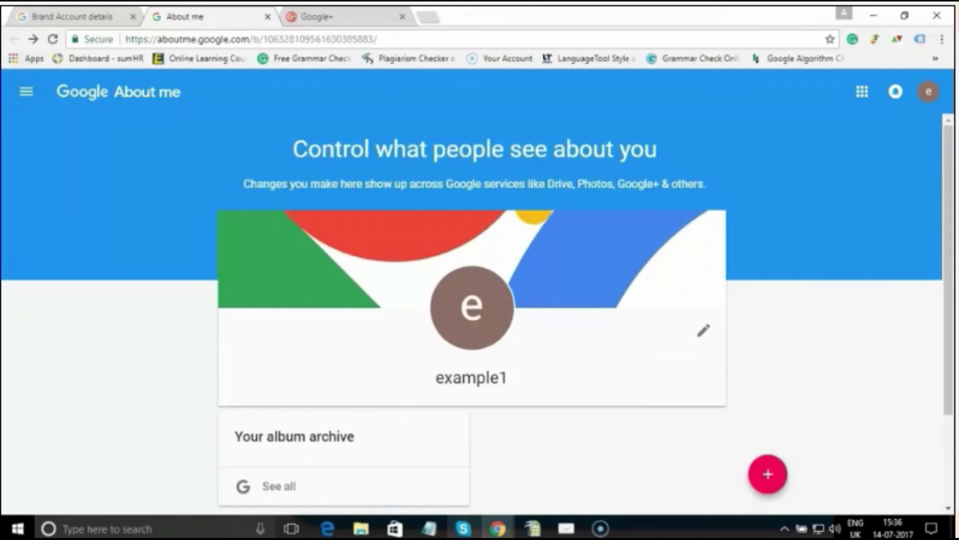
key("ctrl+shift+Tab")
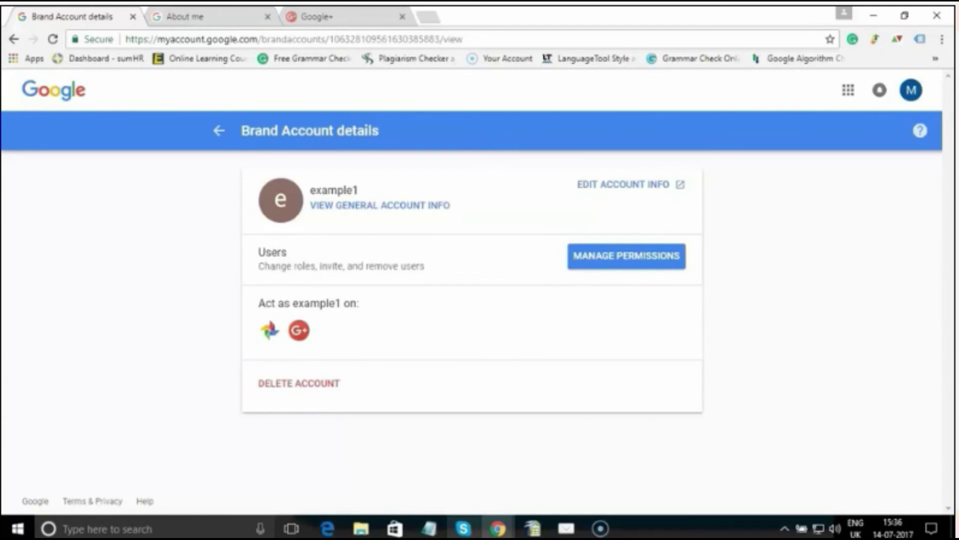
left_click(626, 255)
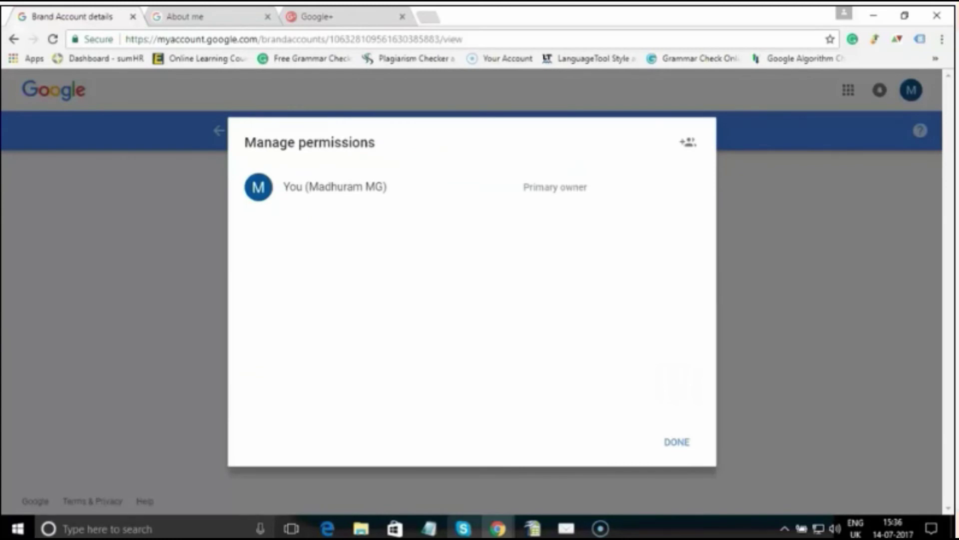
left_click(688, 142)
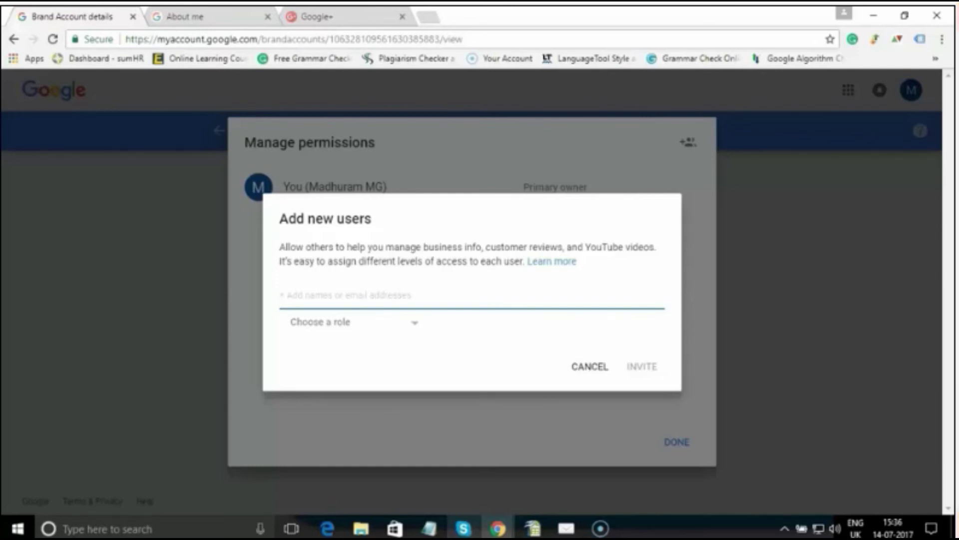
left_click(353, 321)
key("Down")
key("Down")
key("Down")
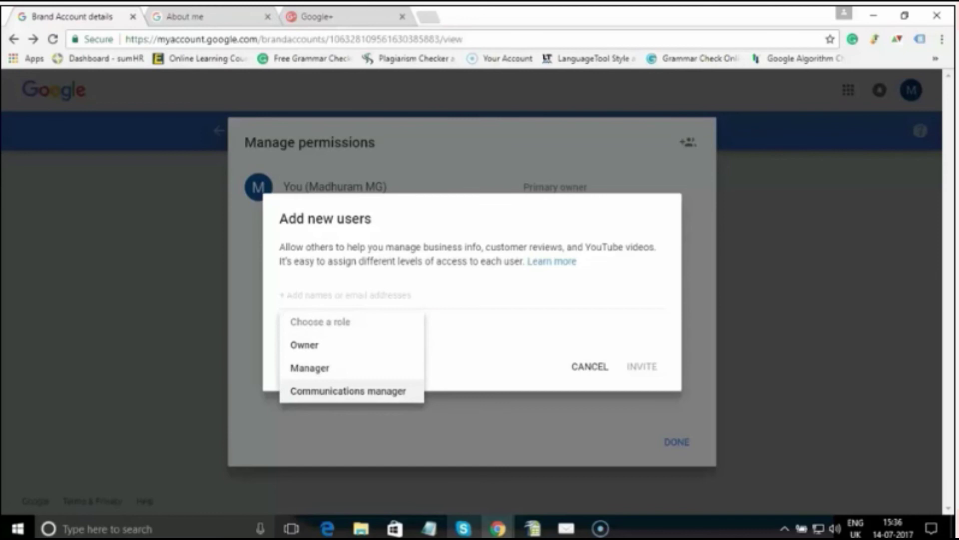
key("Escape")
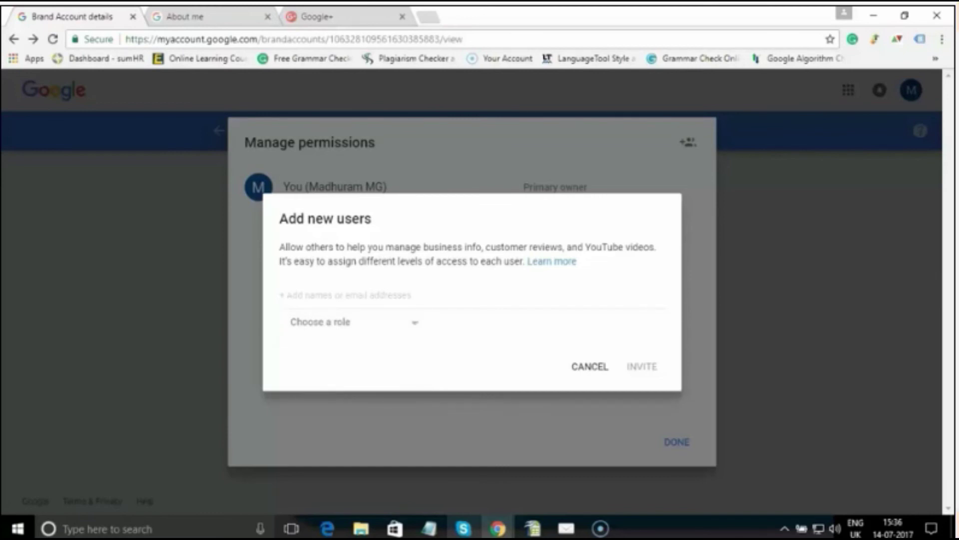
left_click(590, 367)
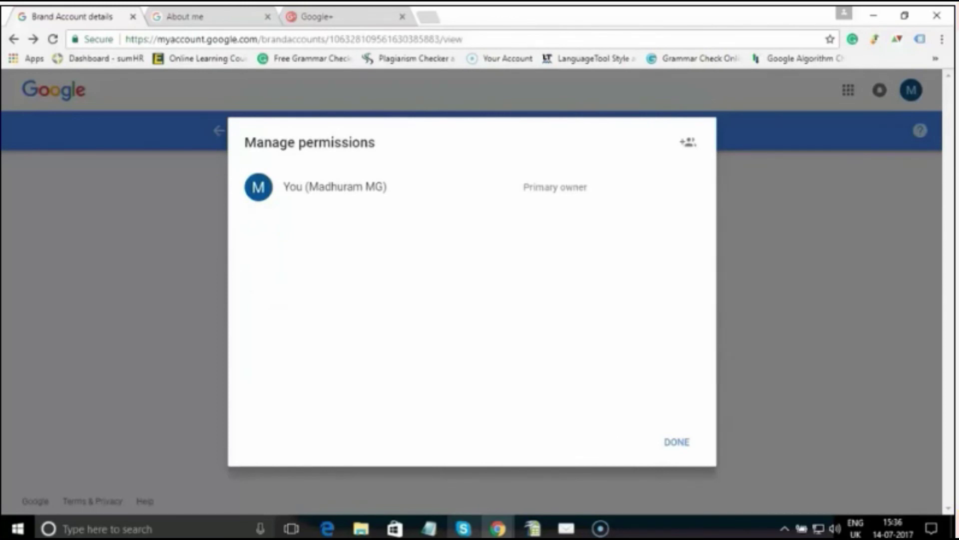
left_click(676, 441)
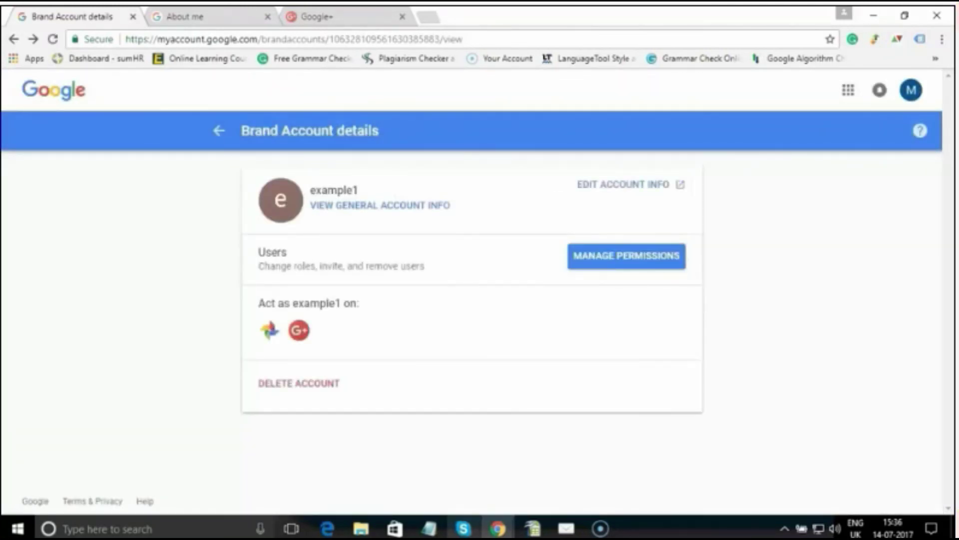
Step: Leave the example1 Brand Account details for the overview of all Brand Accounts
left_click(219, 130)
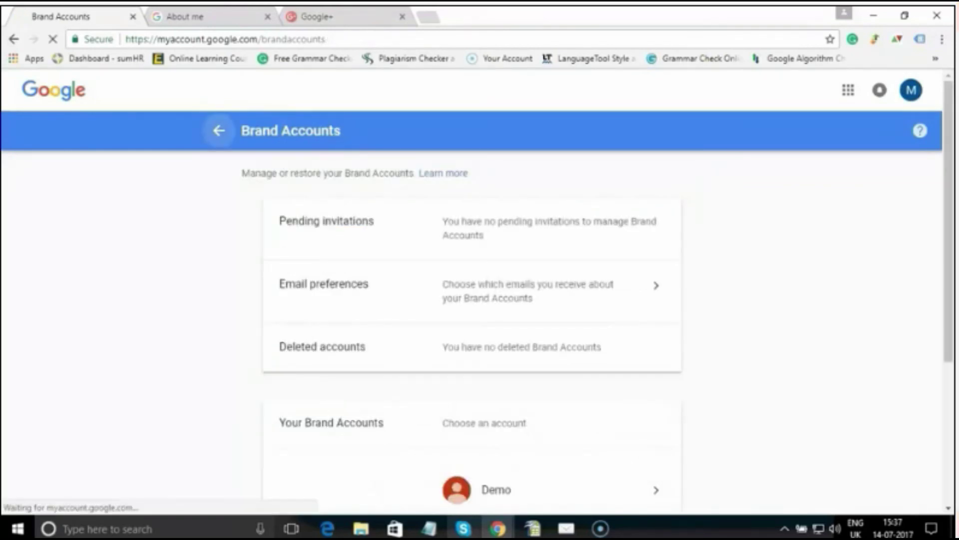